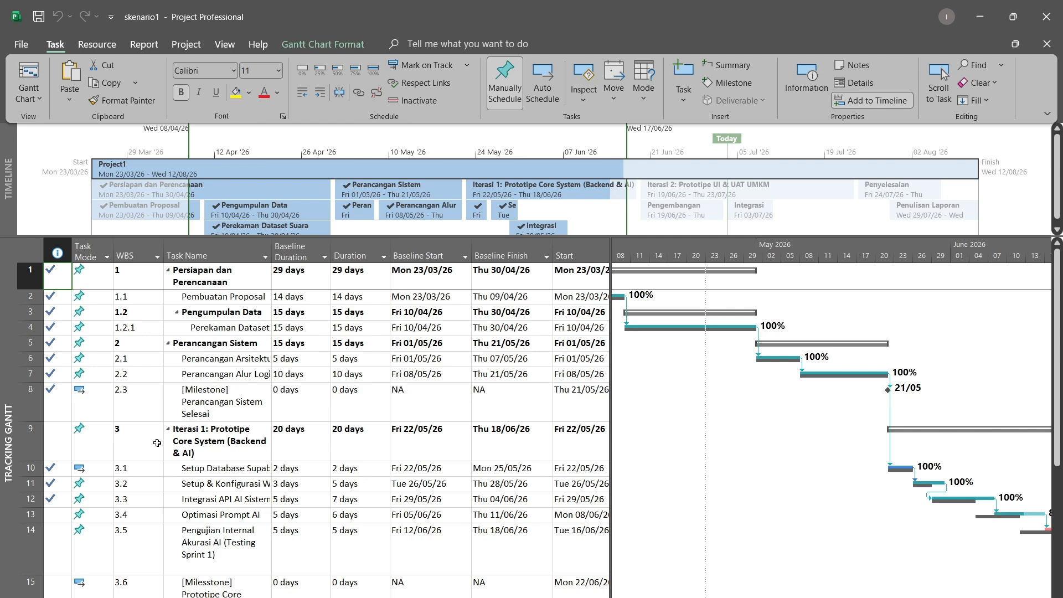
Step: Open the Cost Overview dashboard report, and review the completion chart and late tasks in the Project Overview report
click(91, 44)
click(155, 44)
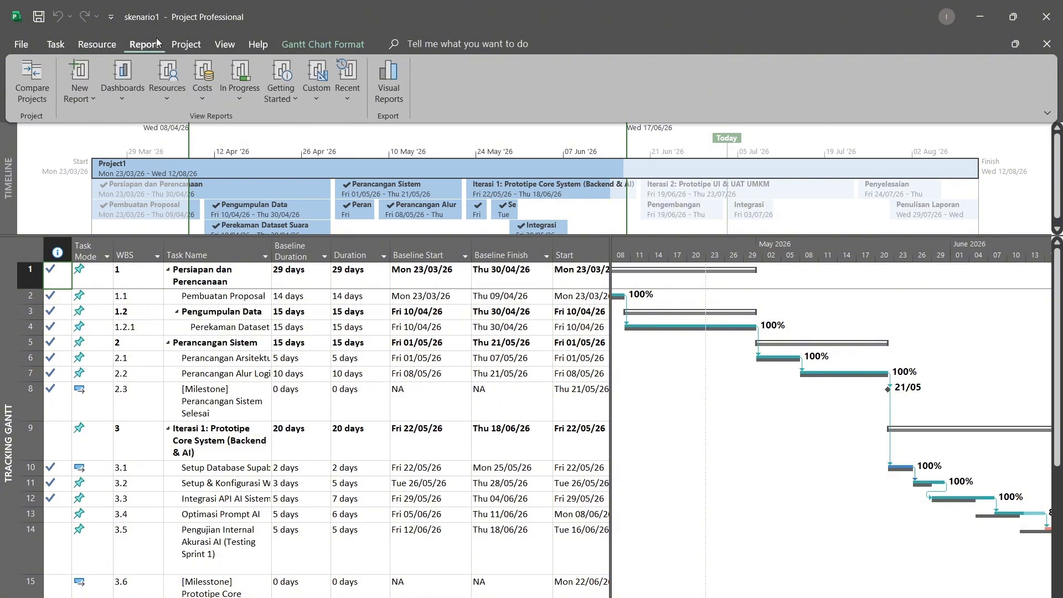
click(121, 88)
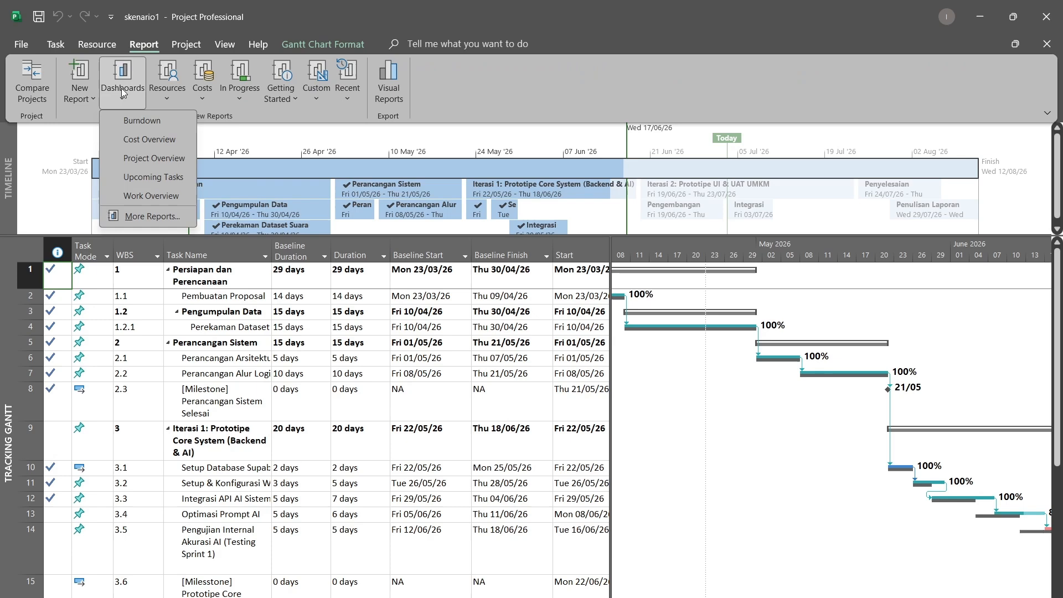
click(148, 145)
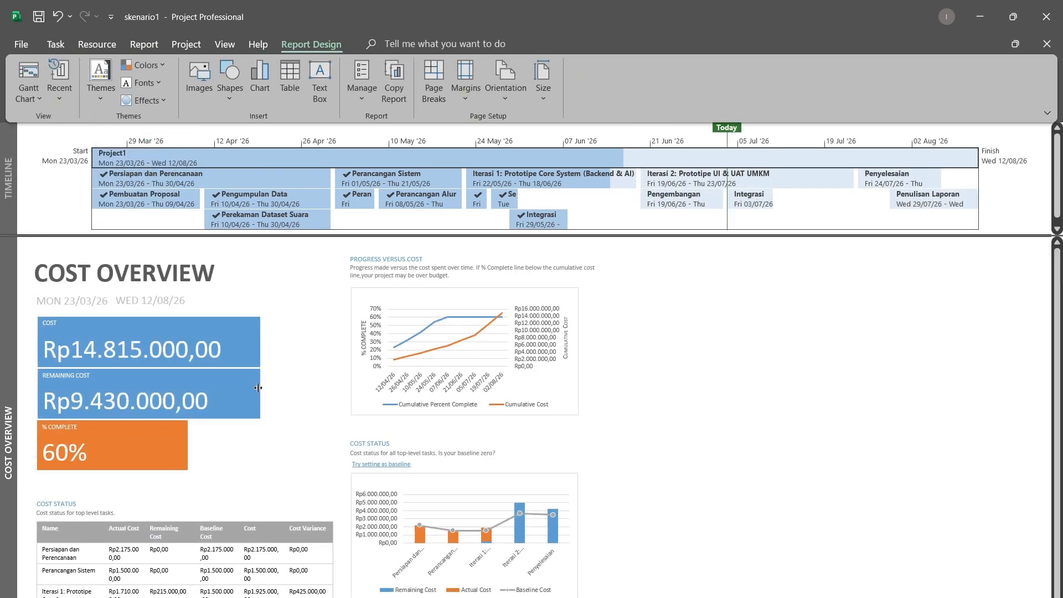
scroll(258, 388, down, 1)
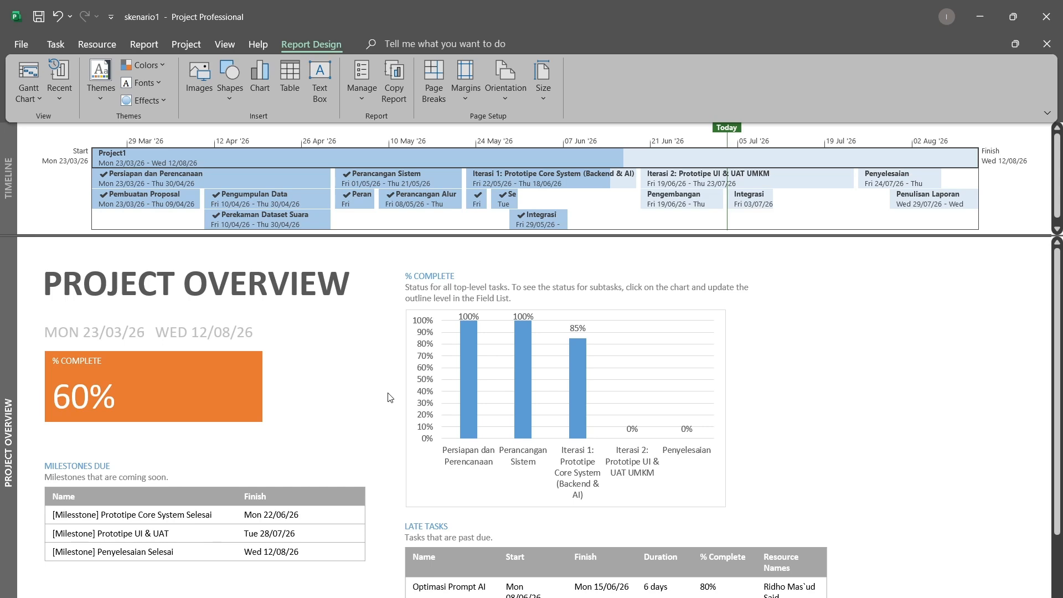
scroll(390, 398, down, 1)
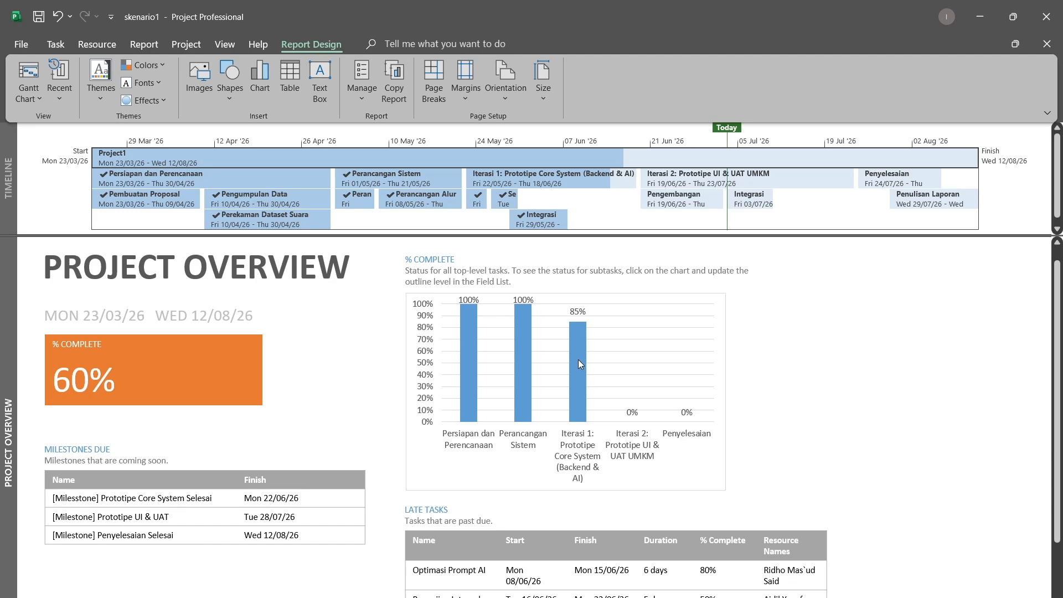
scroll(578, 364, down, 1)
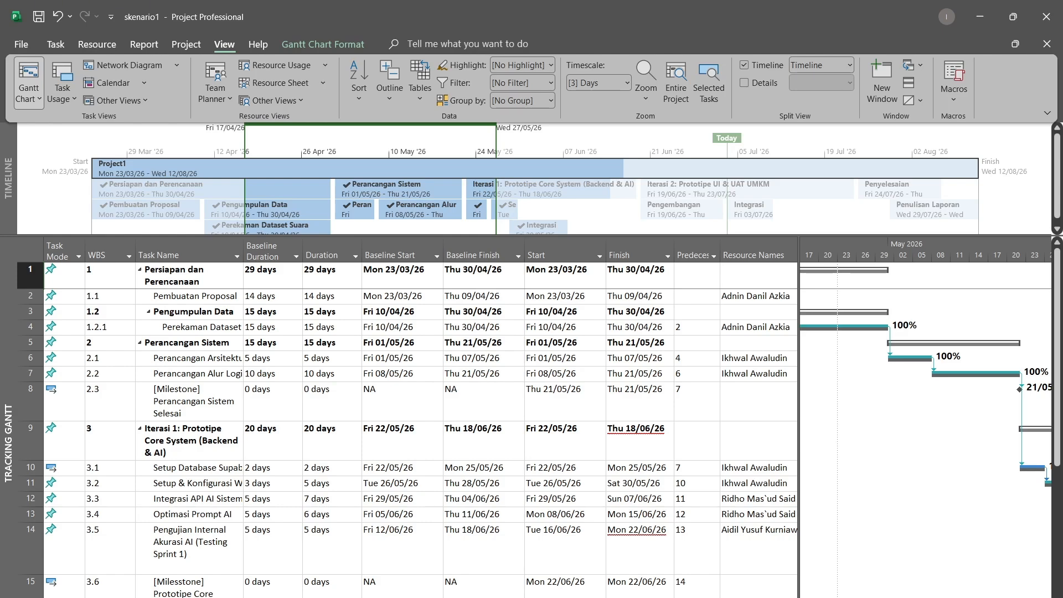
Step: Look through the scheduled tasks in the Tracking Gantt and switch its task table to the Tracking table
scroll(613, 430, down, 2)
scroll(614, 430, up, 2)
scroll(613, 430, down, 5)
scroll(613, 430, up, 1)
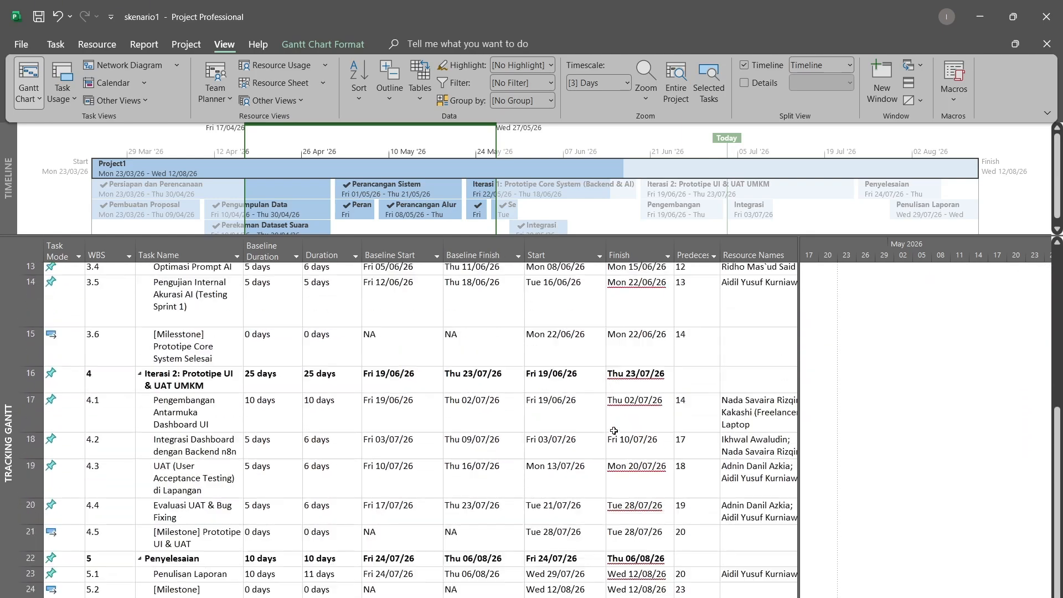
scroll(614, 430, up, 2)
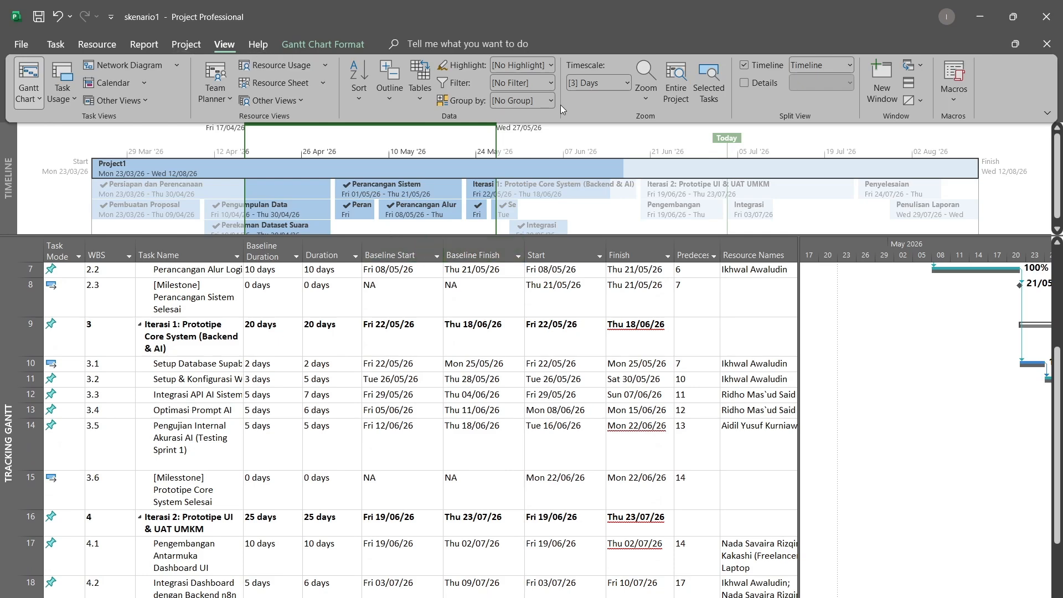
click(415, 82)
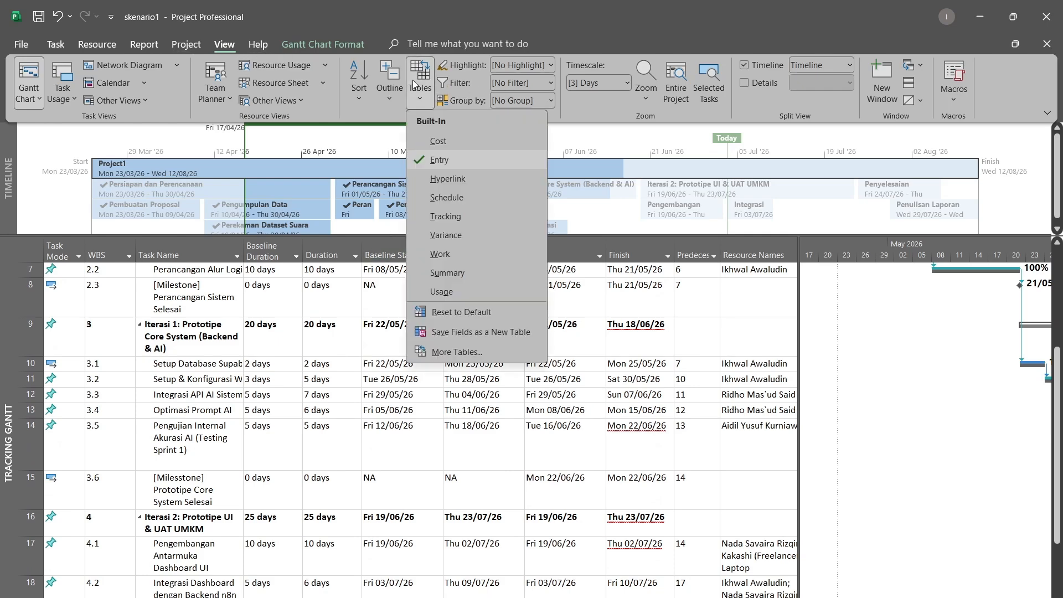
click(473, 217)
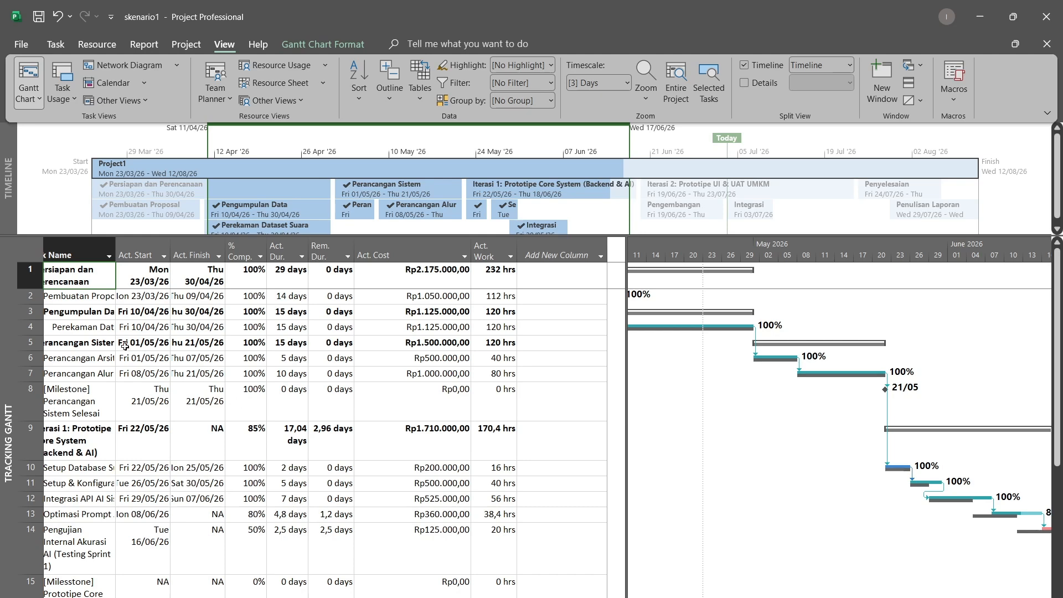
scroll(125, 346, left, 2)
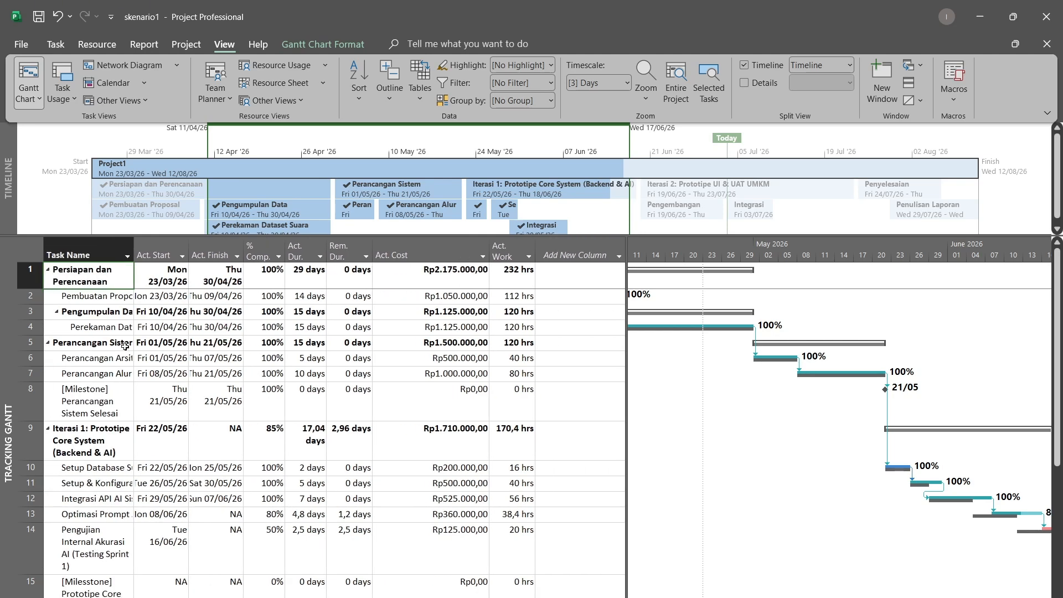
Step: Open the Cost Overview report and review its cost totals, progress chart and cost status table
click(108, 46)
click(168, 44)
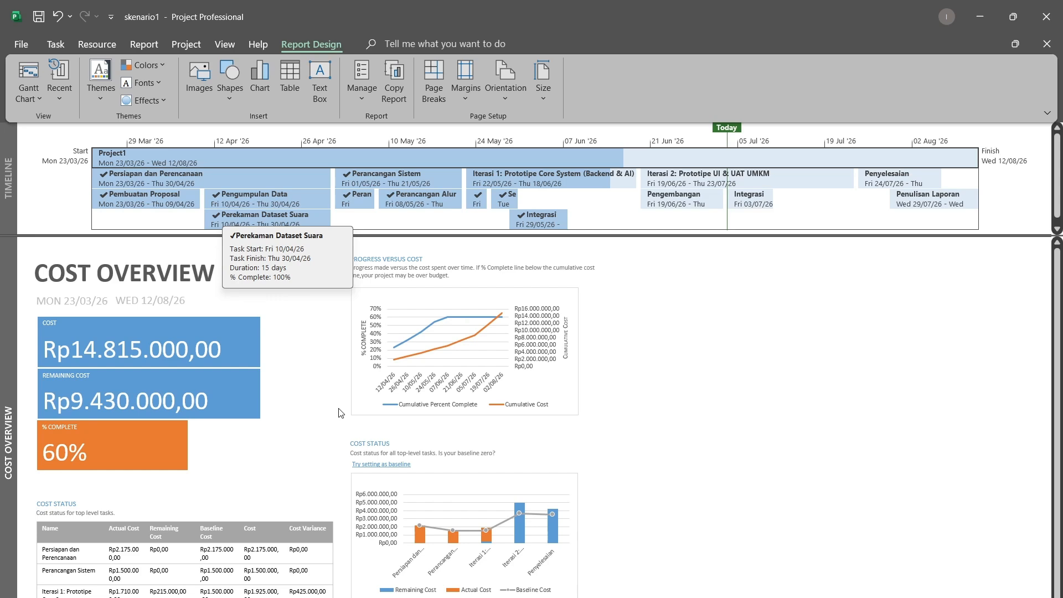
scroll(340, 412, down, 1)
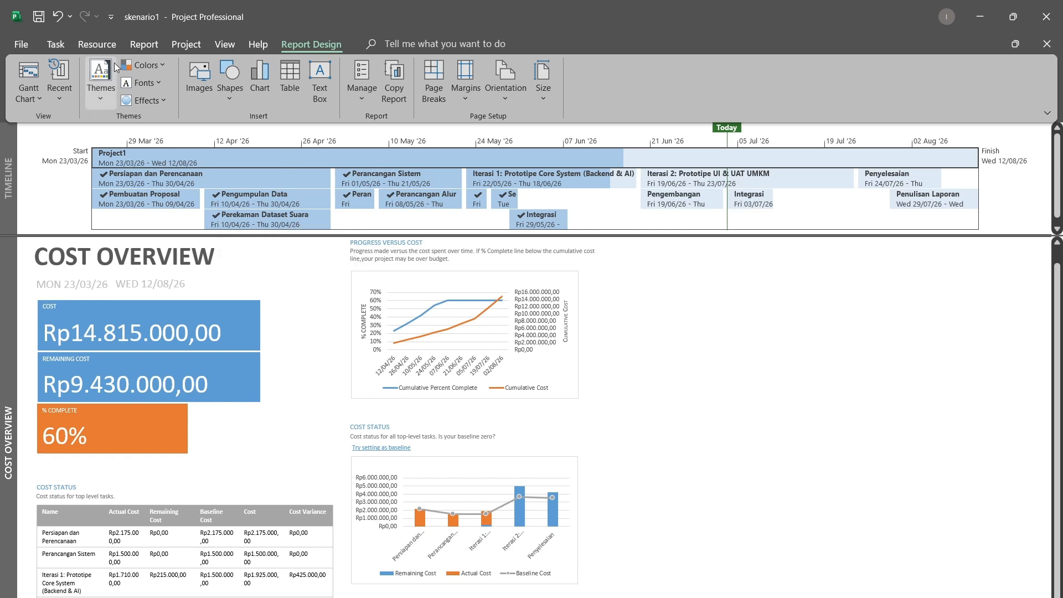
Step: Open the Resource Overview report and examine its resource stats, work status and remaining work per resource
click(144, 45)
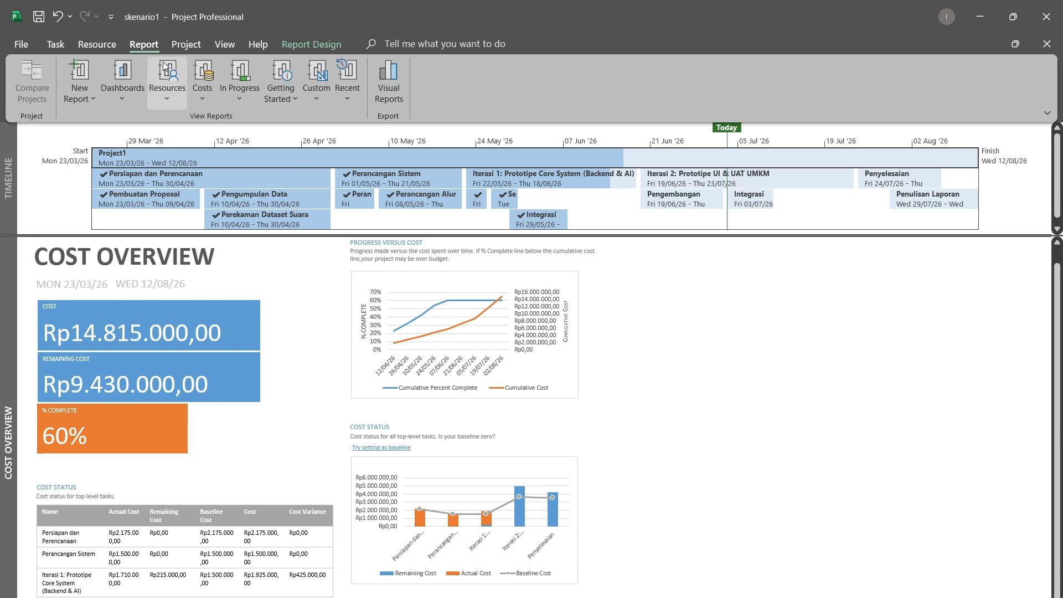
click(157, 83)
click(189, 161)
scroll(252, 411, down, 2)
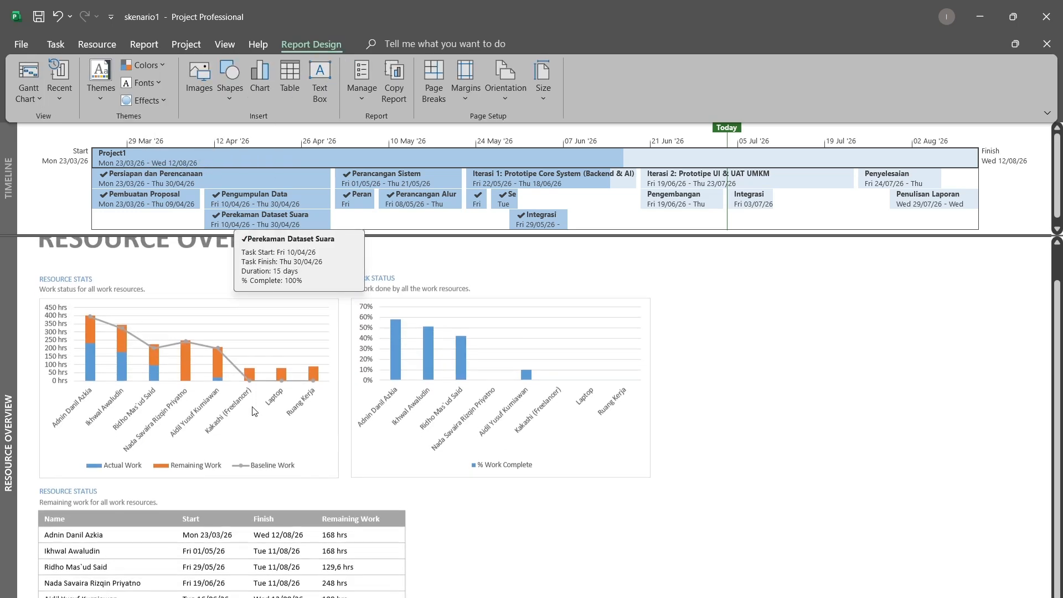
scroll(254, 411, up, 1)
scroll(253, 411, down, 2)
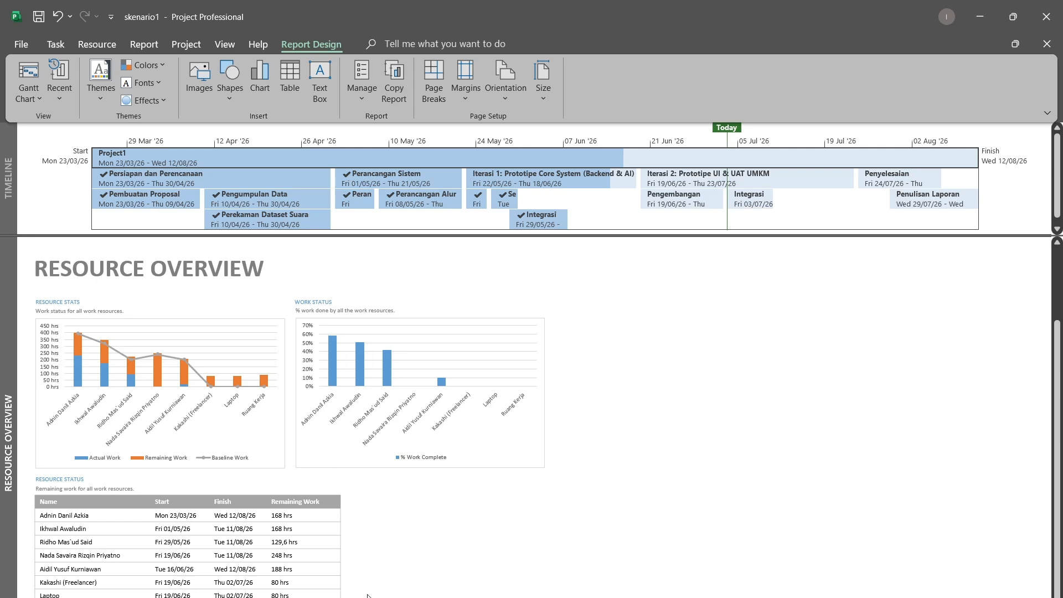
click(93, 44)
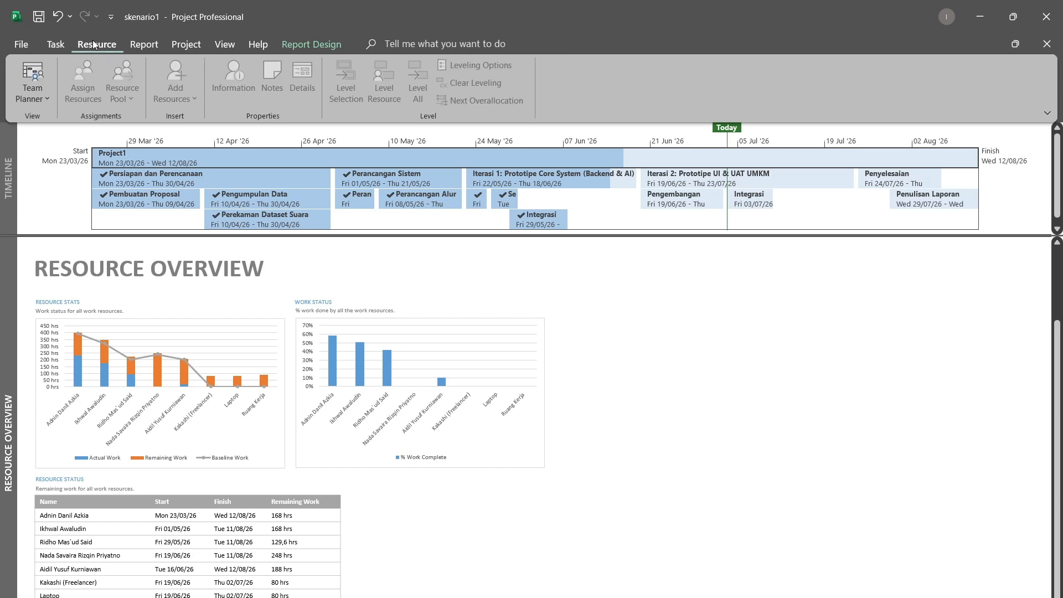
click(145, 45)
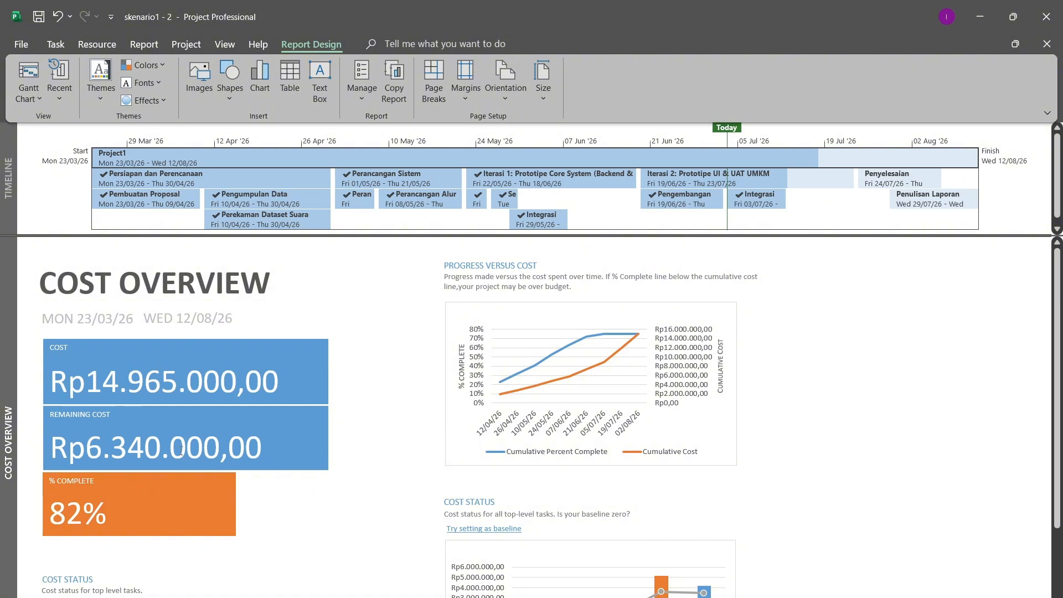
Step: Examine the remaining cost, cost status table and cost status chart in the Cost Overview report of skenario1 - 2
click(181, 450)
scroll(375, 497, down, 3)
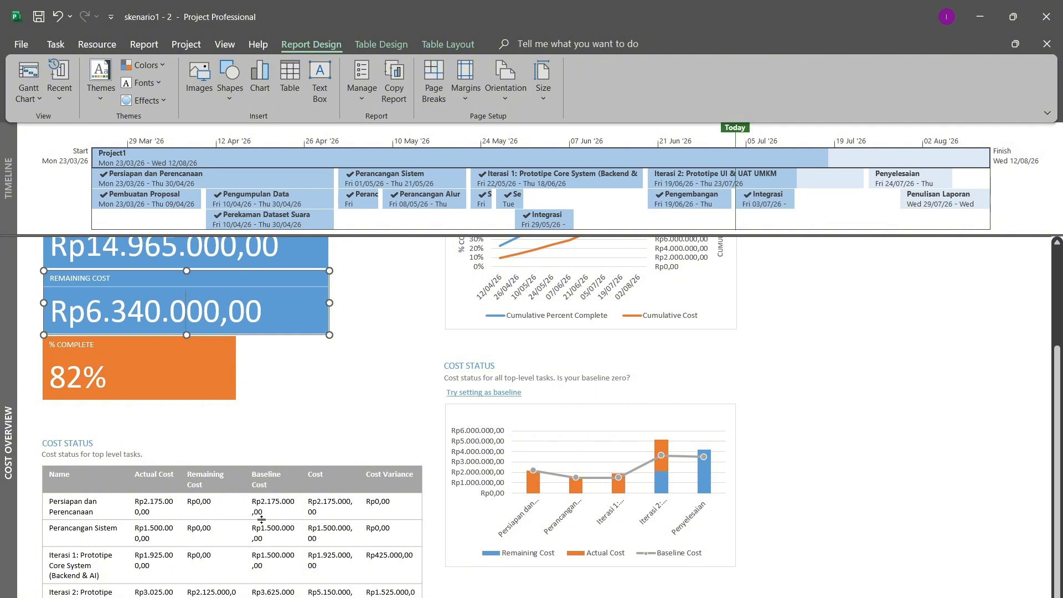
click(766, 480)
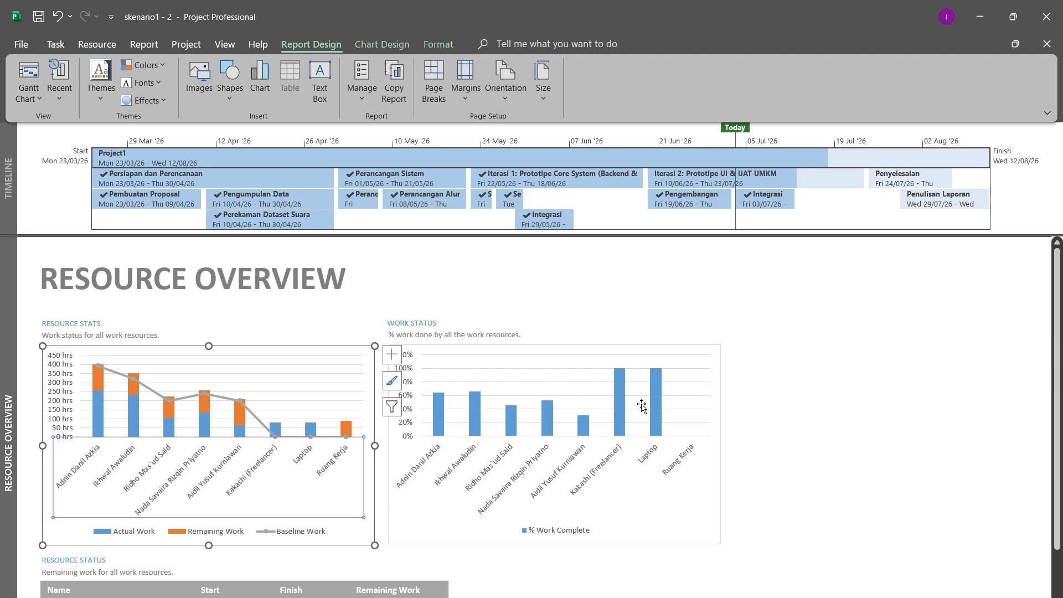
Step: Examine the Resource Overview report of skenario1 - 2 from its work charts down to the resource status table
scroll(642, 406, down, 1)
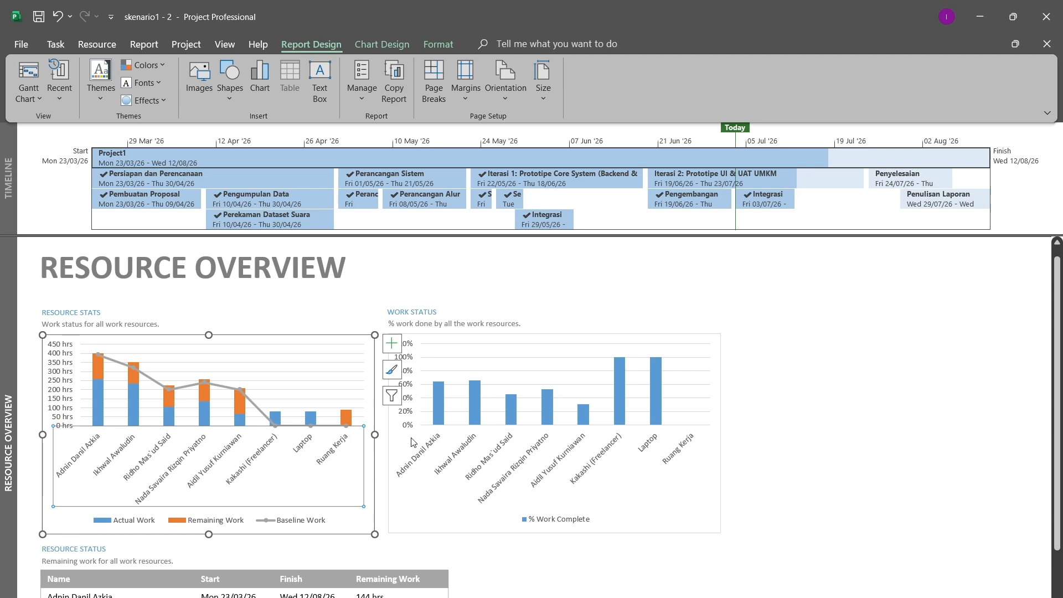
scroll(411, 455, down, 3)
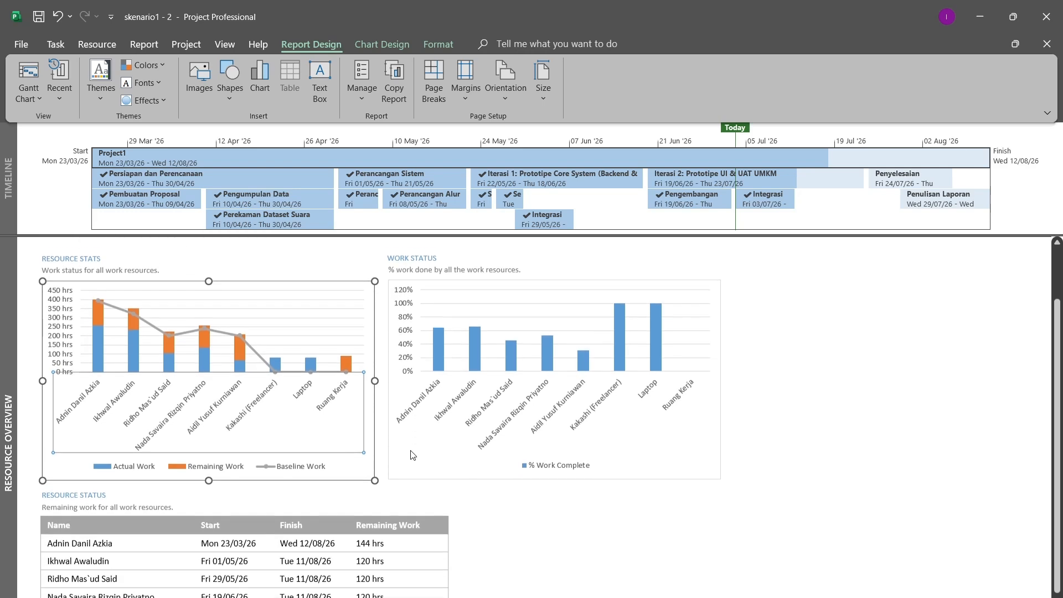
scroll(411, 455, down, 1)
scroll(411, 454, up, 1)
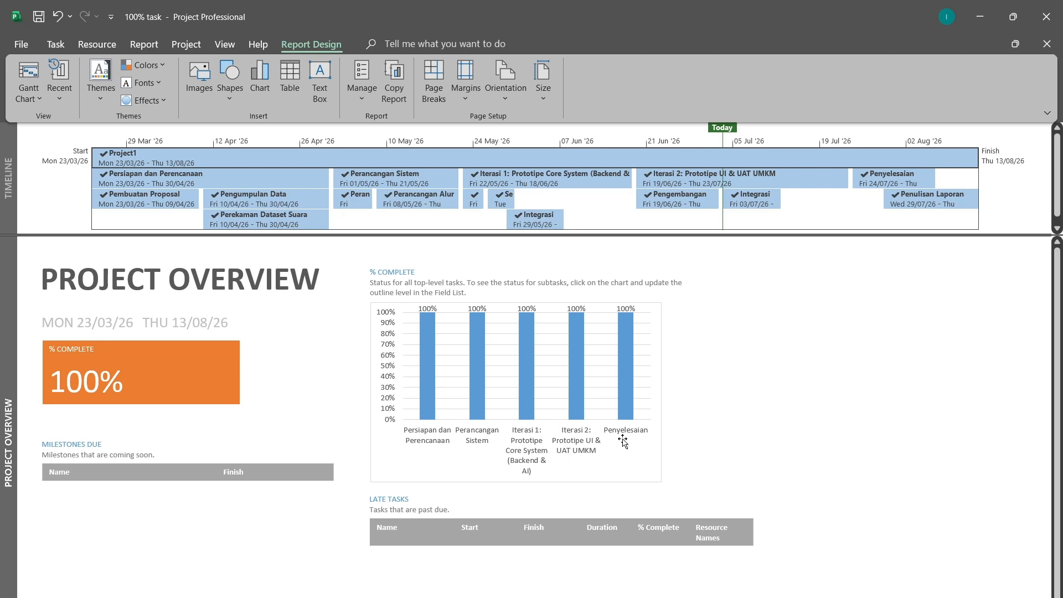
Step: Open the Cost Overview dashboard report for the 100% task project and review its totals and progress-versus-cost chart
click(144, 44)
click(122, 83)
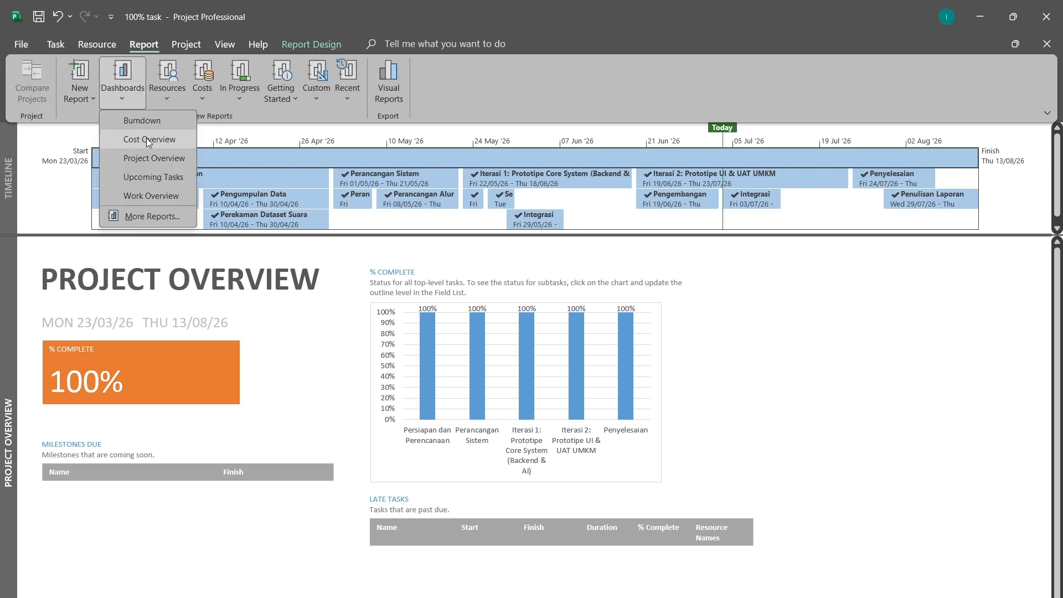
click(146, 138)
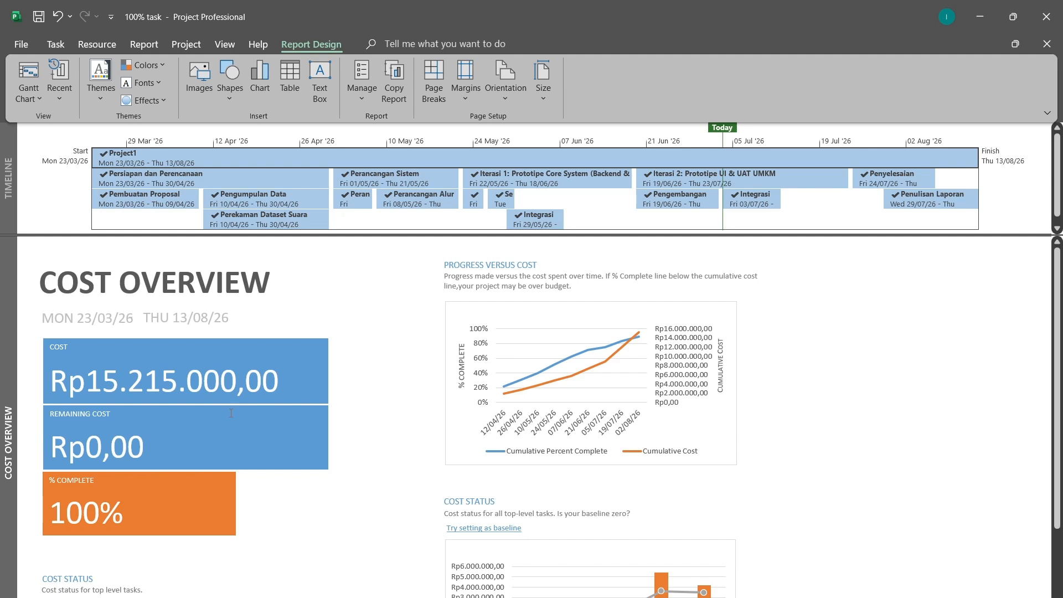
scroll(400, 424, down, 1)
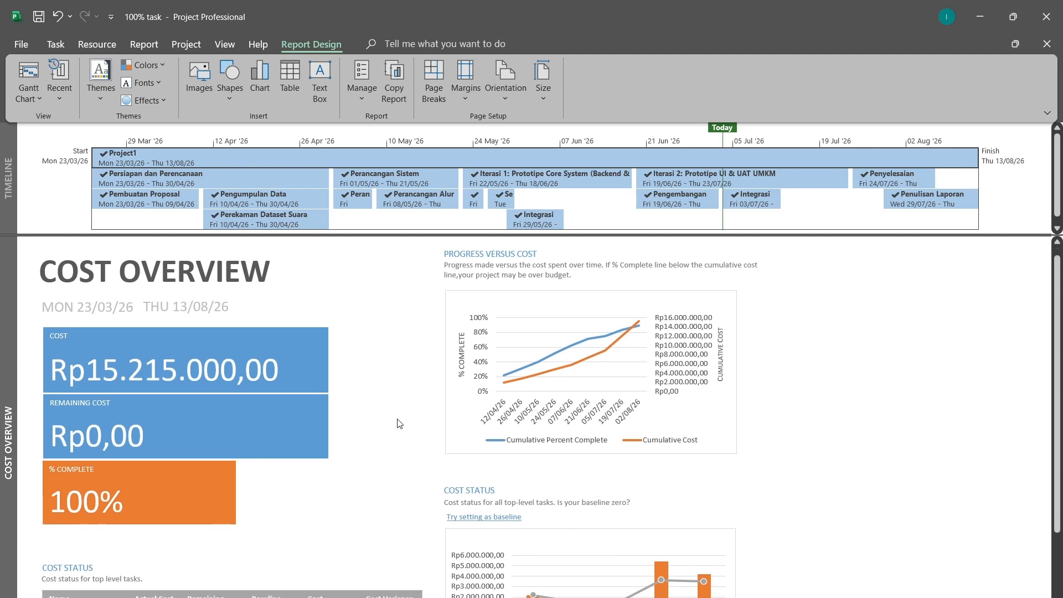
scroll(400, 423, down, 5)
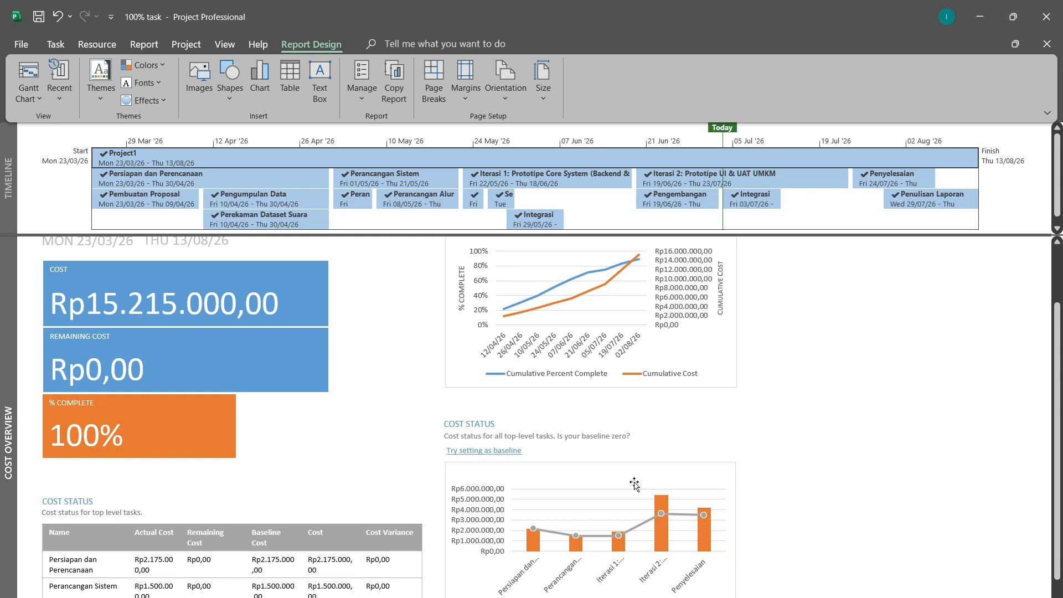
Step: Examine the cost status table of top-level tasks, comparing actual, remaining and baseline cost and cost variance
scroll(202, 568, down, 3)
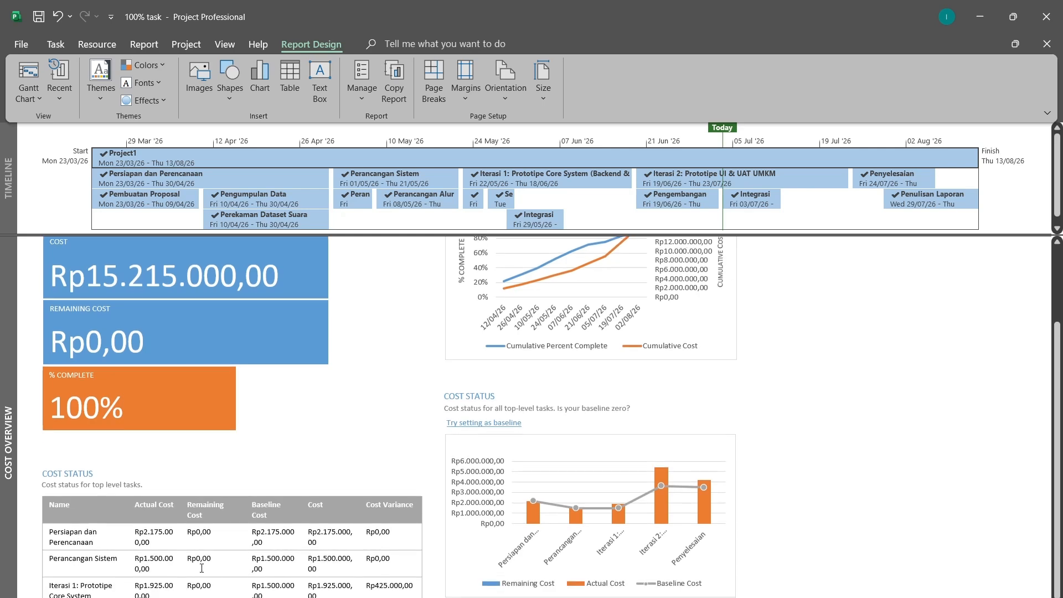
scroll(201, 568, up, 1)
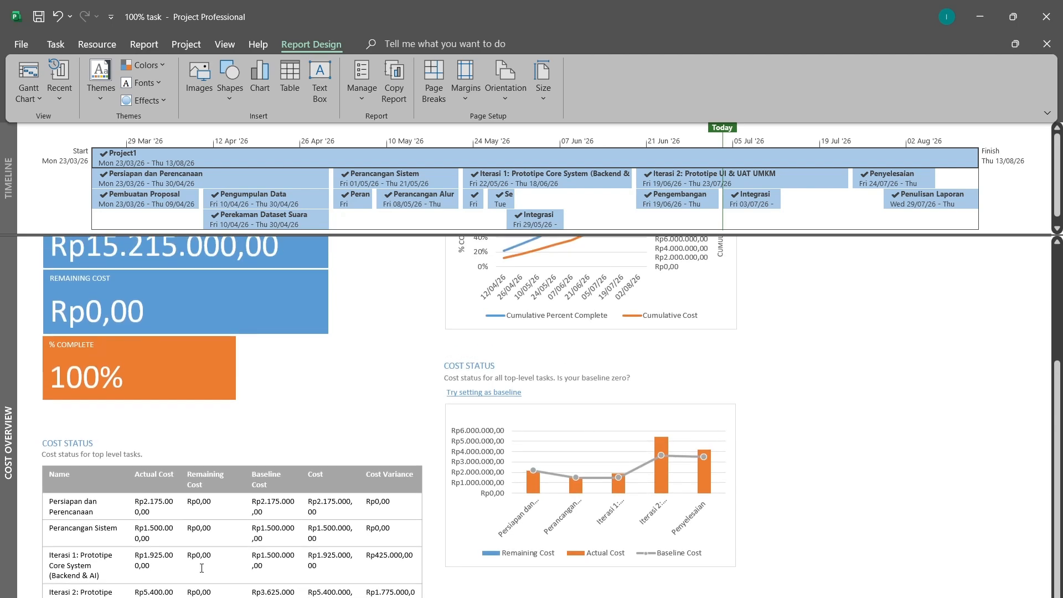
scroll(201, 568, down, 1)
scroll(201, 568, up, 1)
scroll(102, 590, down, 2)
scroll(102, 591, up, 2)
scroll(102, 591, down, 3)
scroll(105, 591, up, 3)
scroll(532, 415, down, 2)
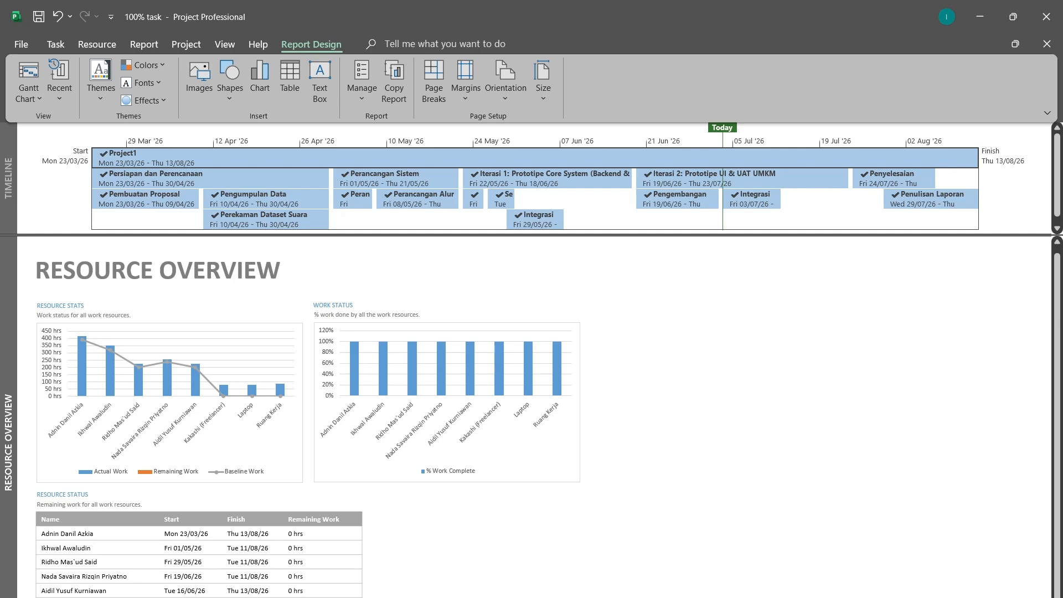
Step: Open the Burndown dashboard report for the 100% task project
click(148, 128)
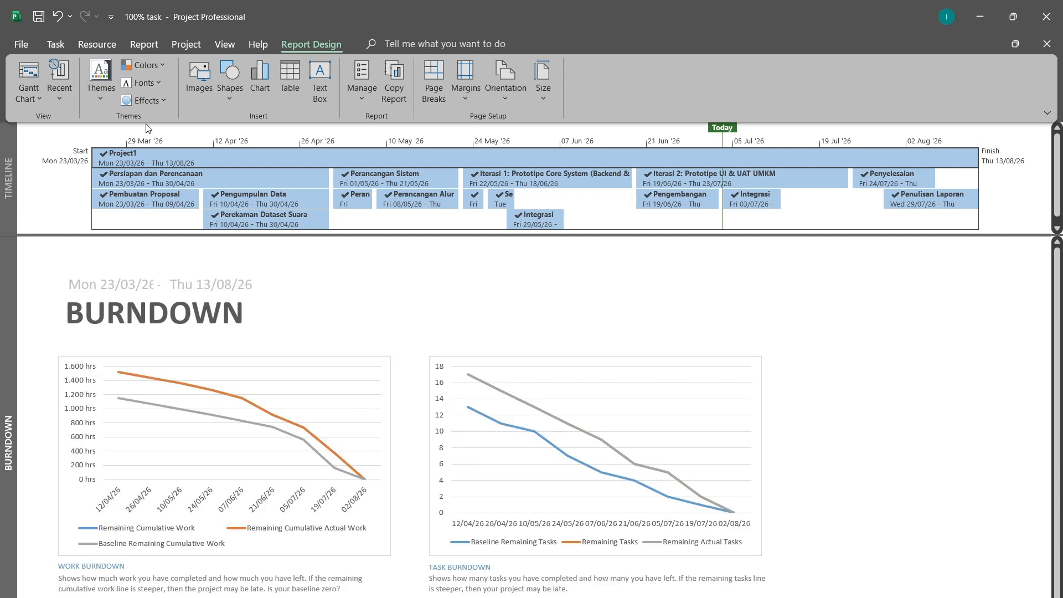